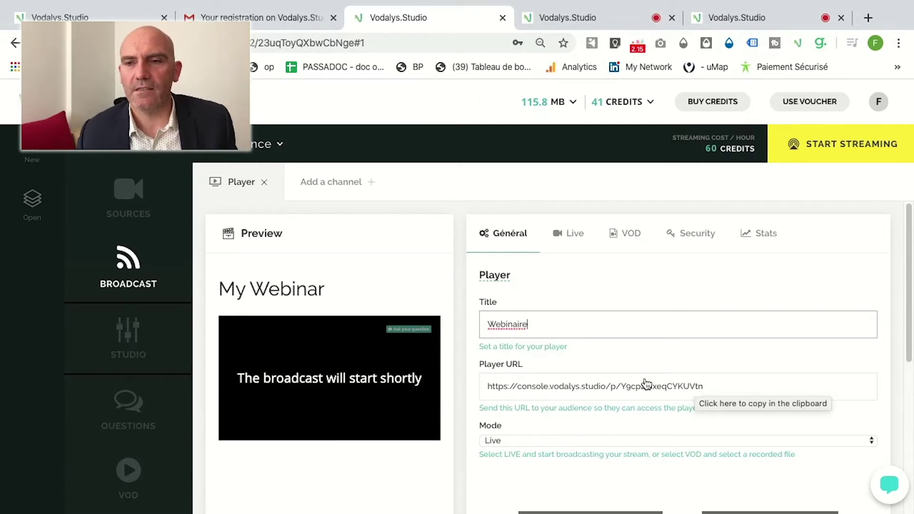
Copy the webinar's Player URL from the player's general settings.
left_click(562, 389)
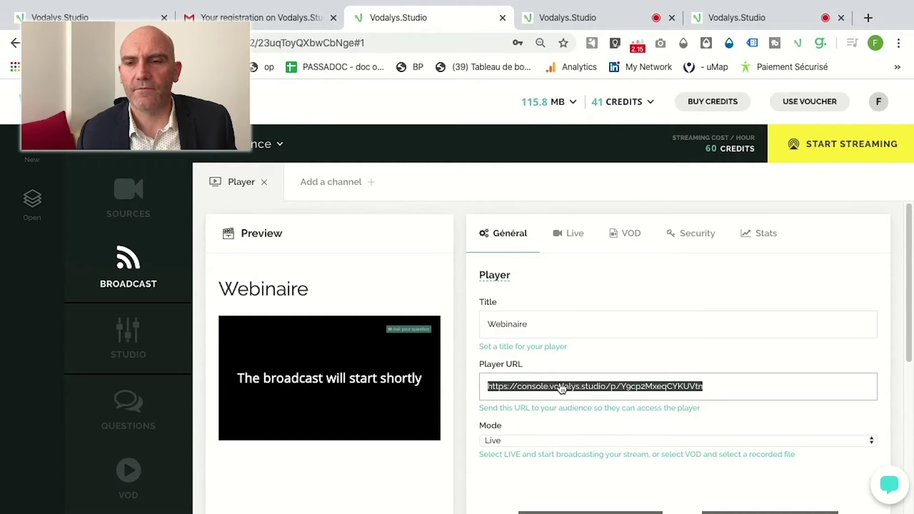
right_click(574, 389)
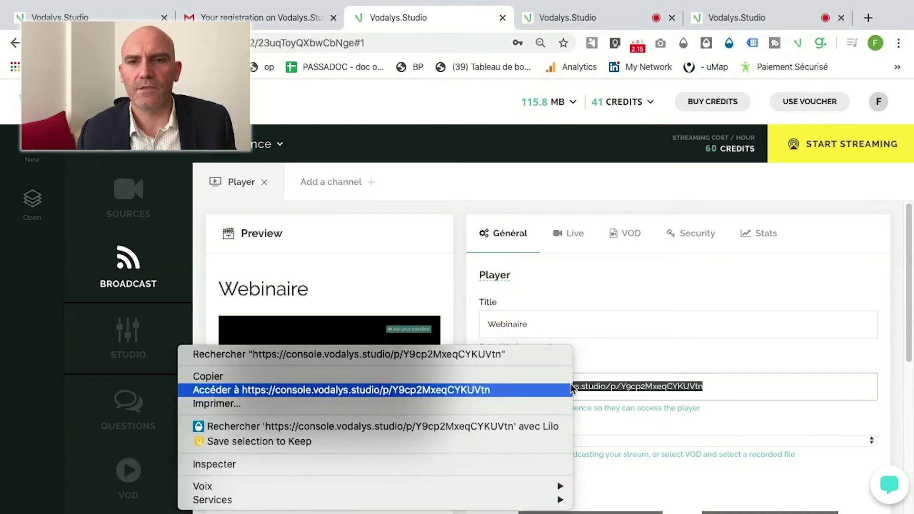
left_click(514, 380)
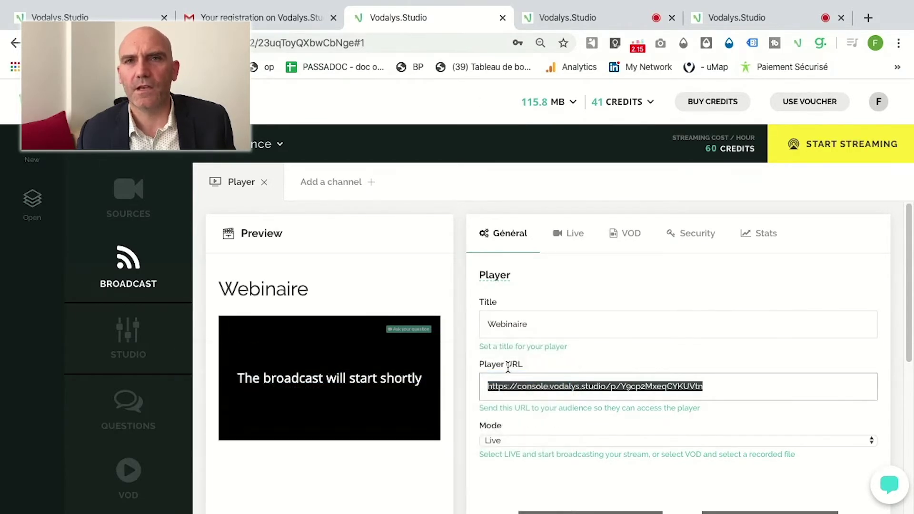
Switch to Gmail and start a new message to the suggested contact with the subject "webinaire".
left_click(294, 9)
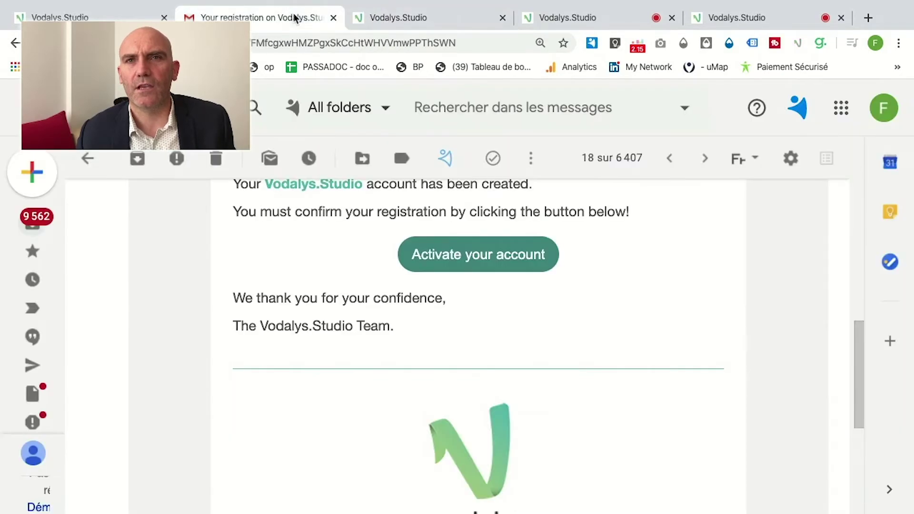
left_click(32, 172)
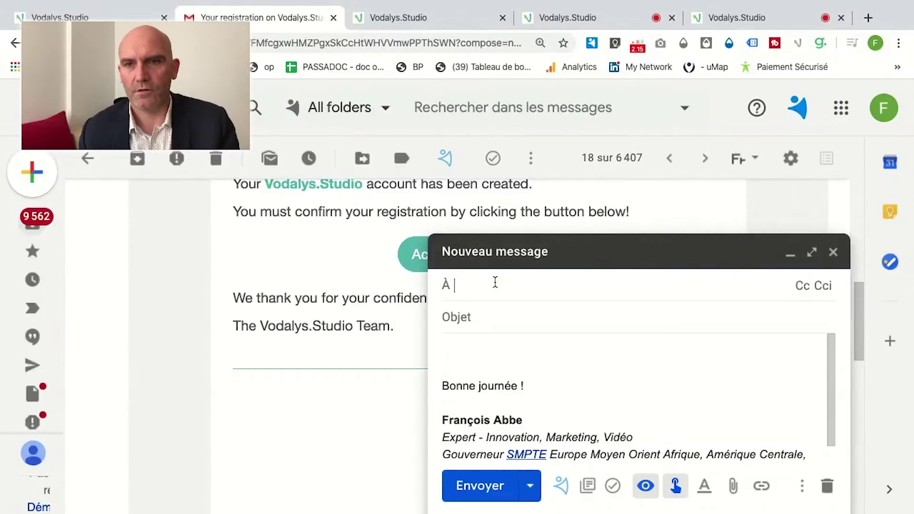
type("fr")
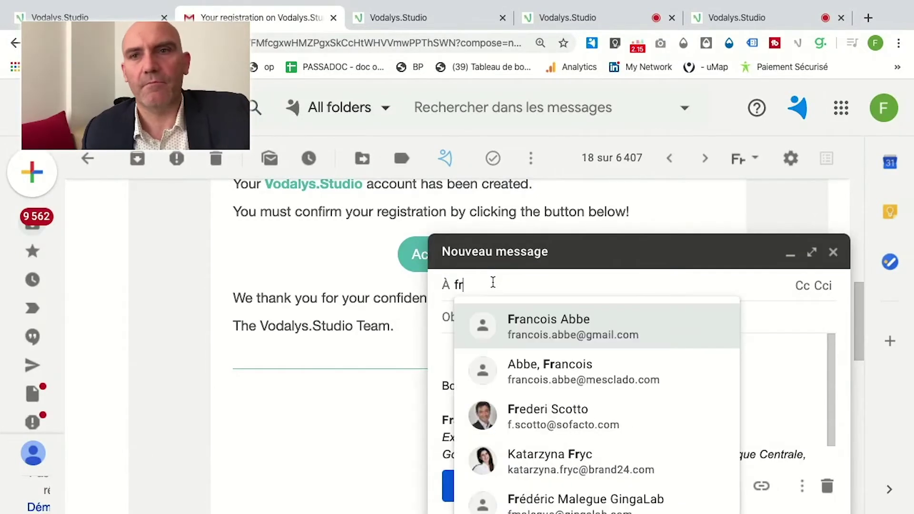
left_click(540, 324)
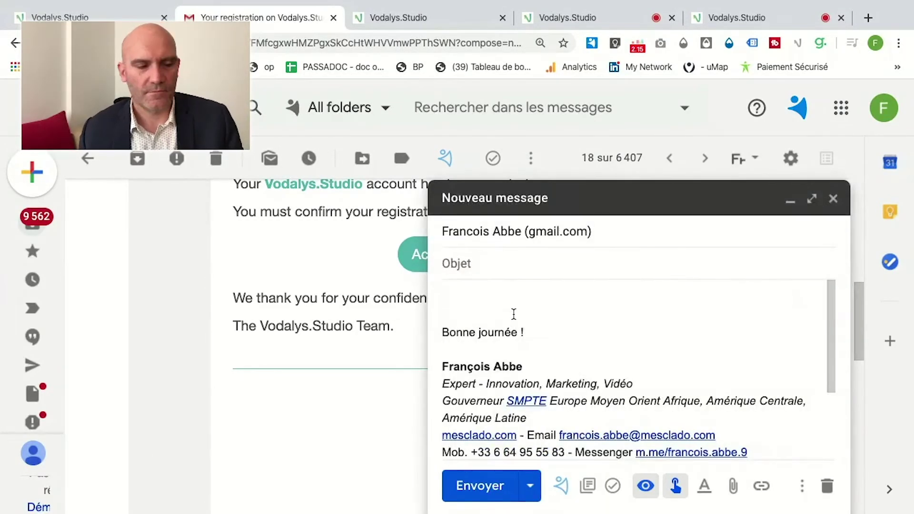
type("web")
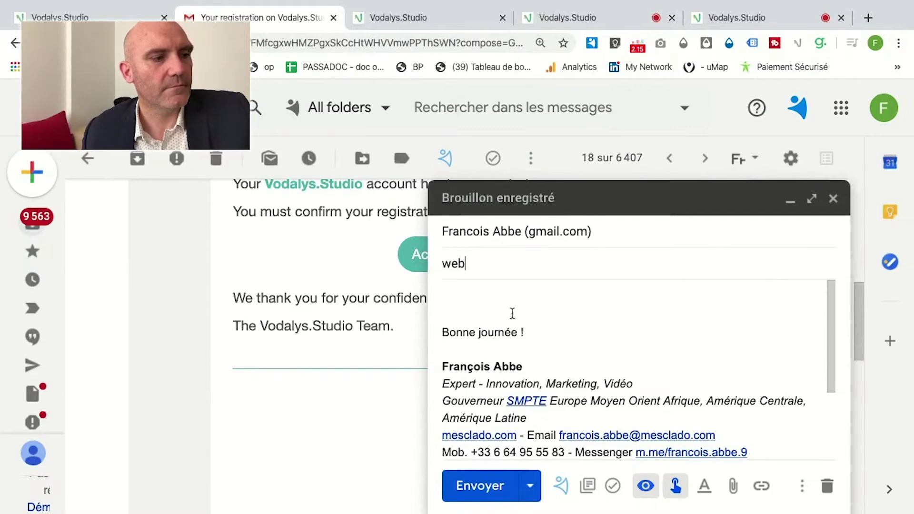
type("in")
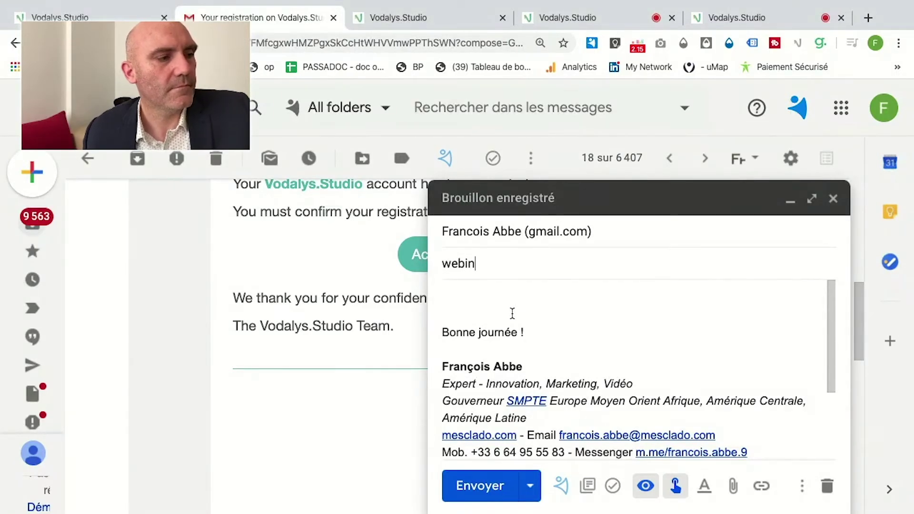
type("aire")
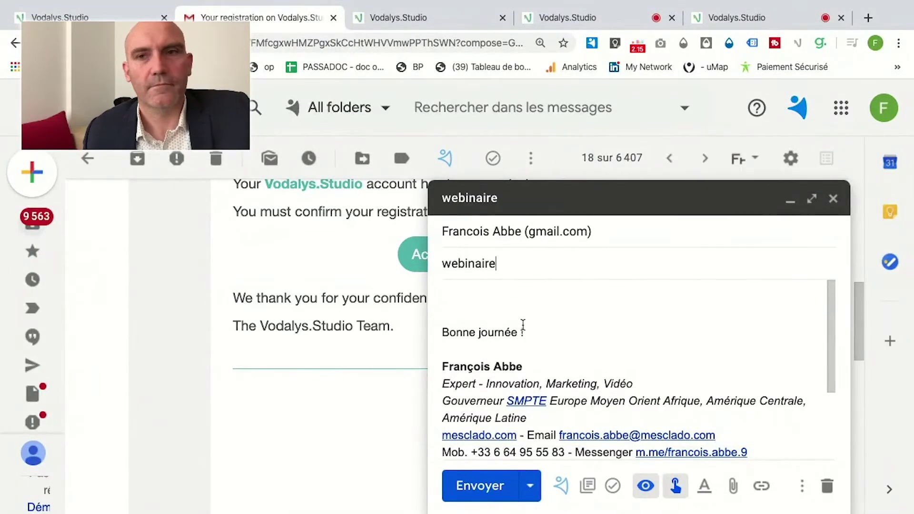
Paste the copied player URL into the message body above the signature and send the email.
left_click(497, 299)
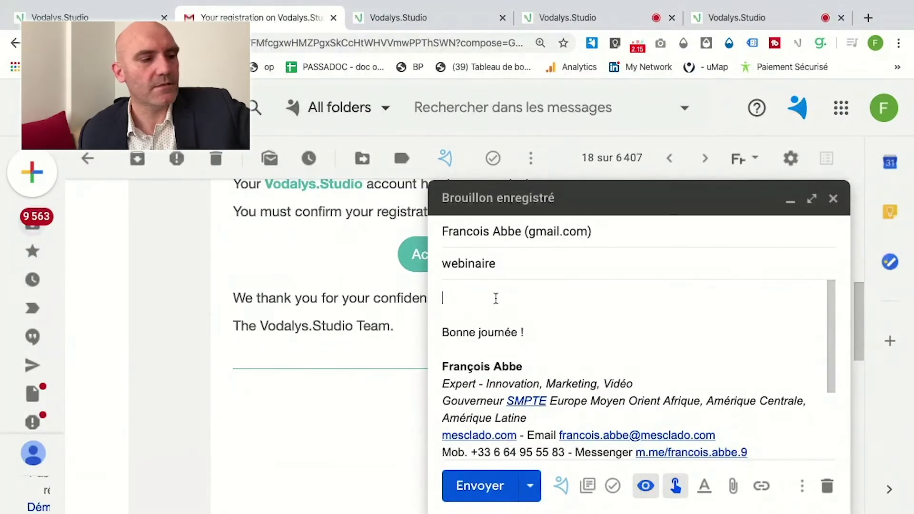
type("https://console.vodalys.studio/p/Y9cp2MxeqCYKUVtn")
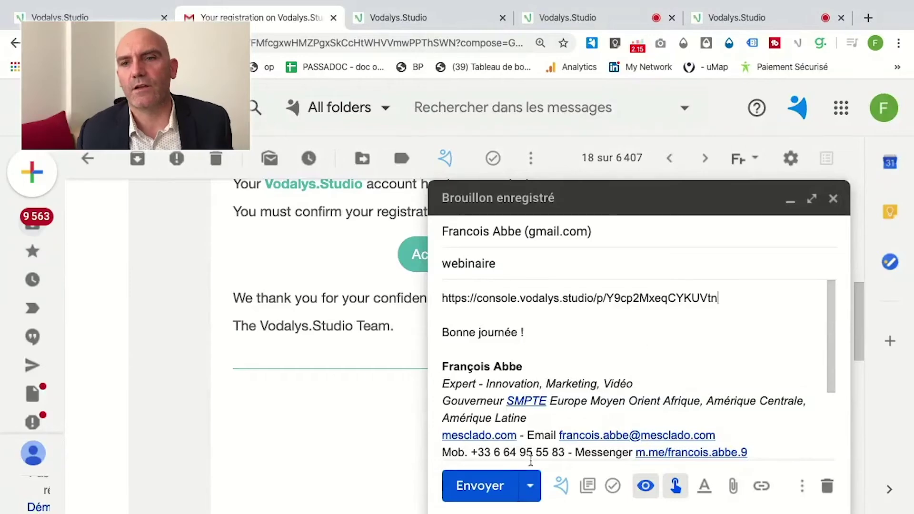
left_click(481, 486)
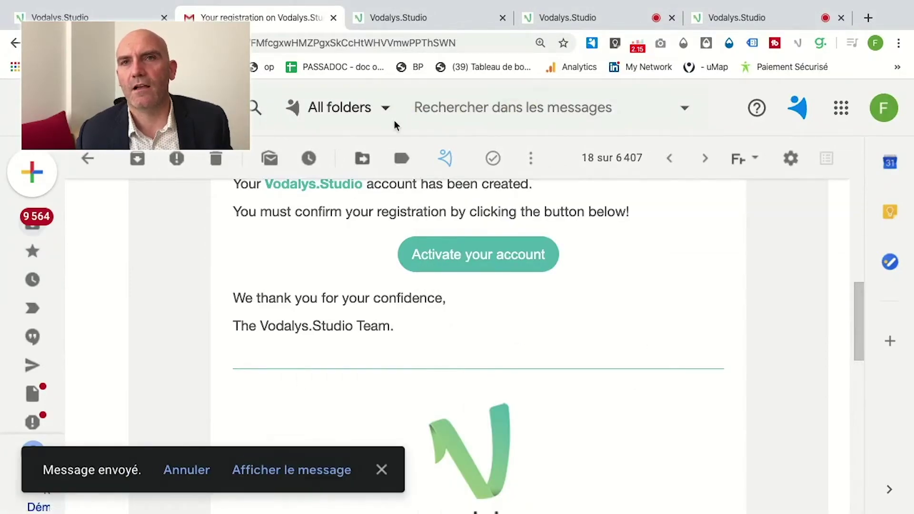
Return to the Vodalys.Studio broadcast settings and open the player in a new tab.
left_click(436, 19)
scroll(705, 310, "down", 3)
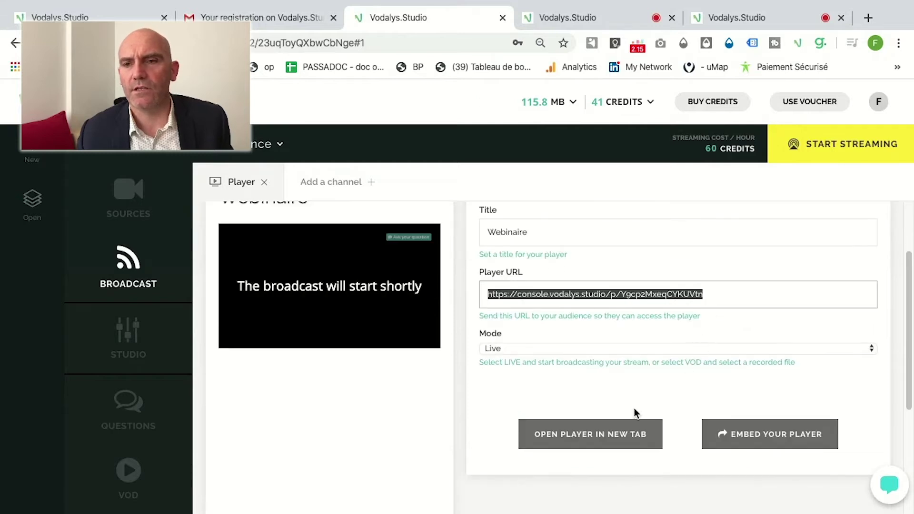
left_click(609, 430)
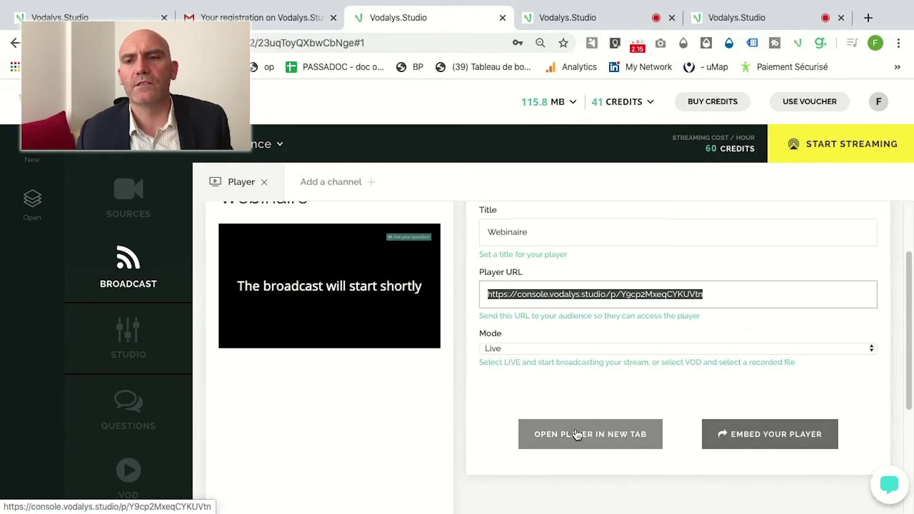
left_click(610, 430)
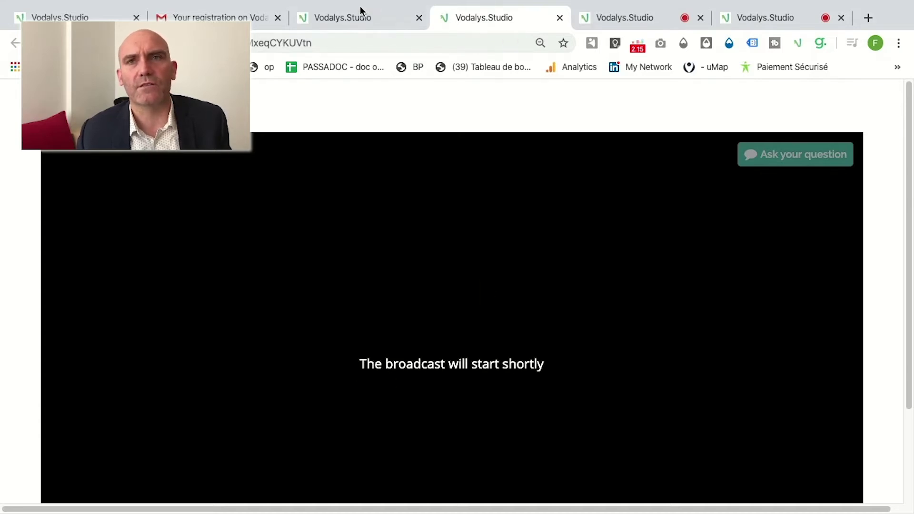
Go back to the console and put the contributor's webcam live as the speaker source in the Studio.
left_click(326, 21)
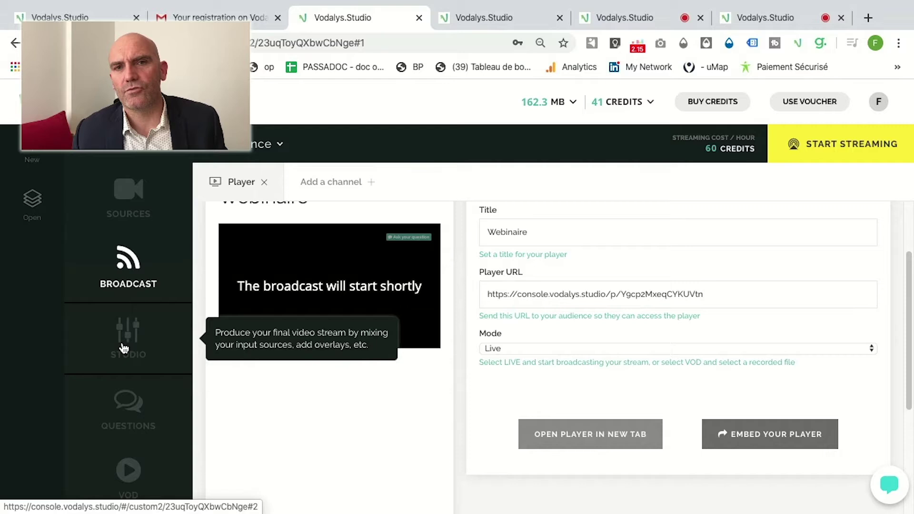
left_click(124, 347)
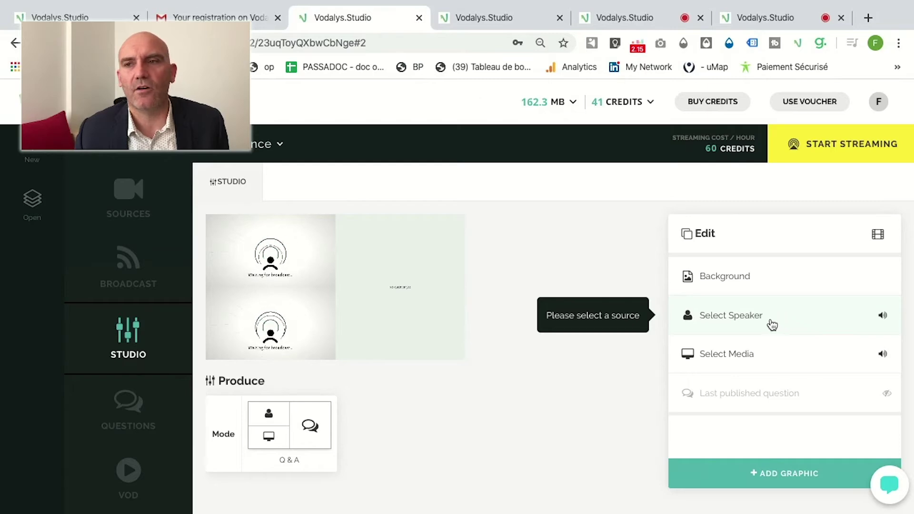
left_click(735, 316)
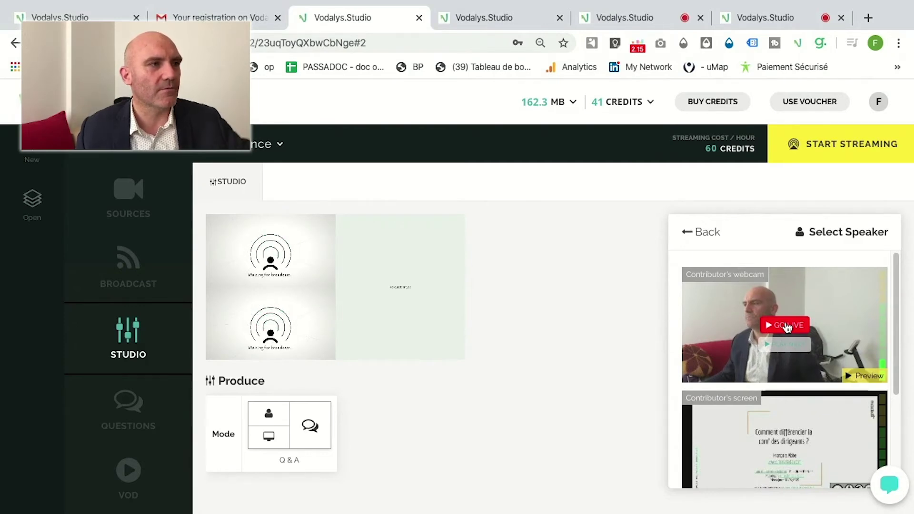
left_click(787, 325)
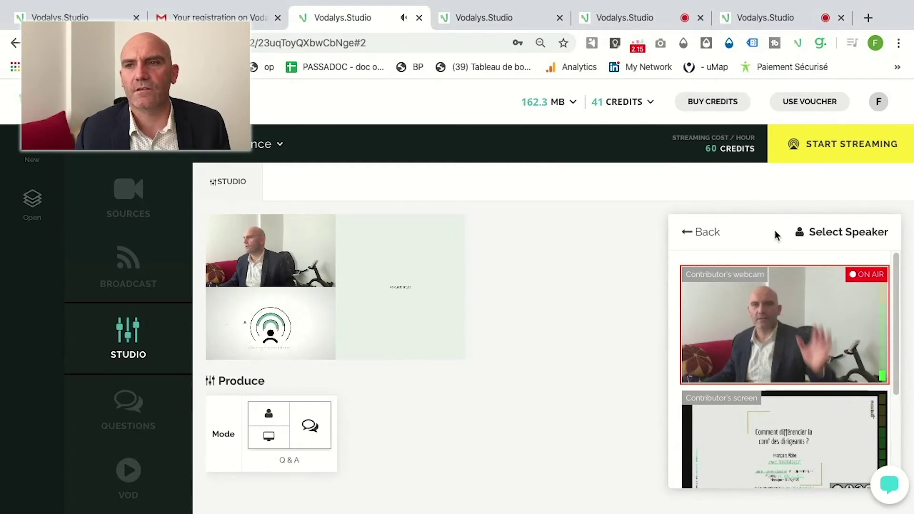
Put the countdown video file live as the Studio's media source.
left_click(706, 234)
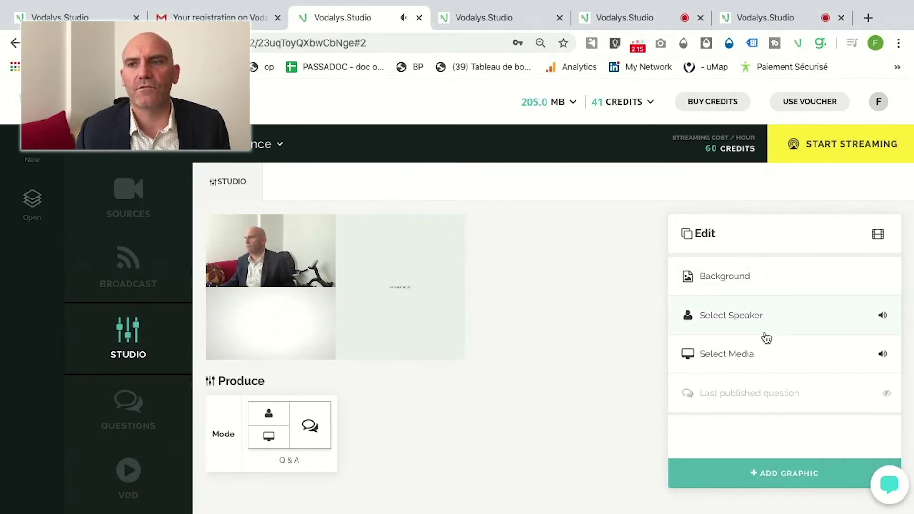
left_click(742, 357)
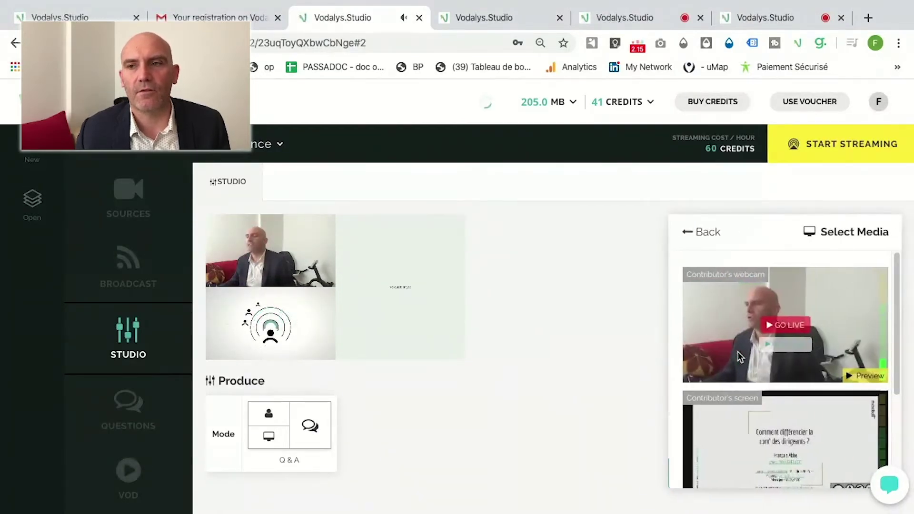
scroll(744, 353, "down", 2)
scroll(744, 353, "down", 2)
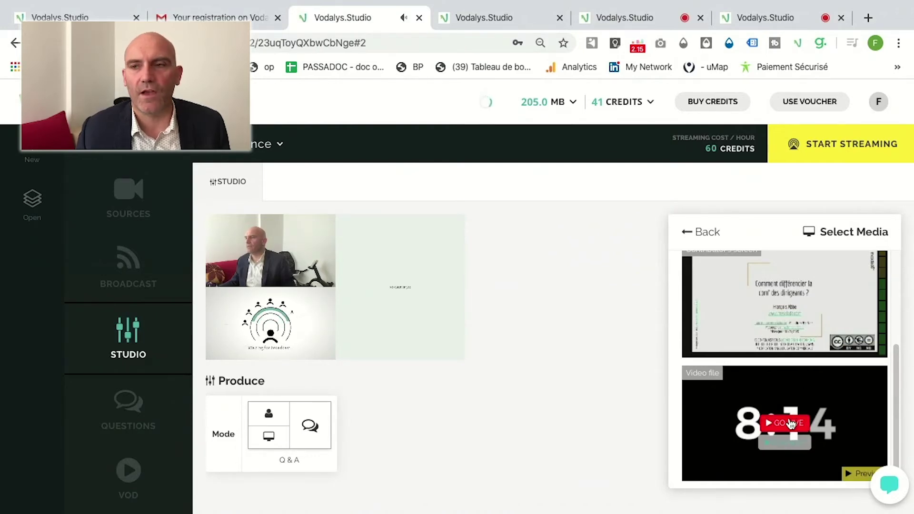
left_click(789, 427)
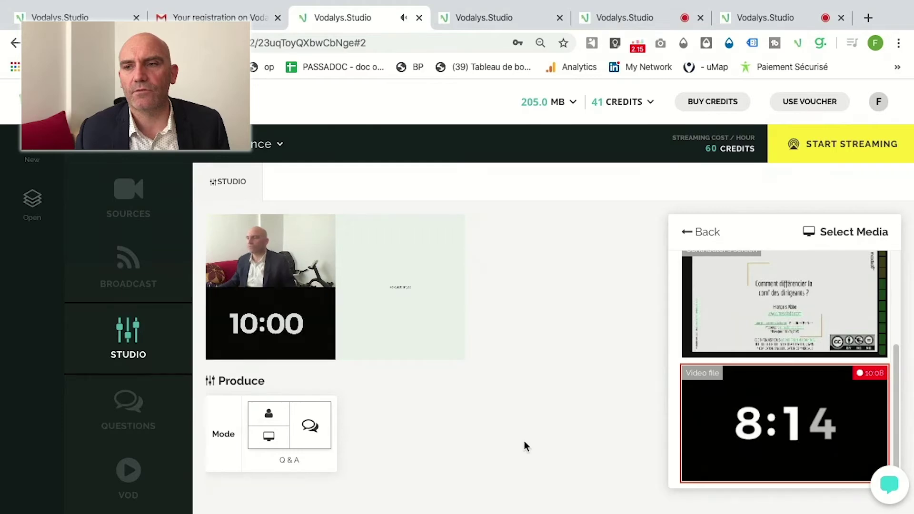
Try the Picture in Picture and Speaker production modes on the Studio output.
left_click(296, 447)
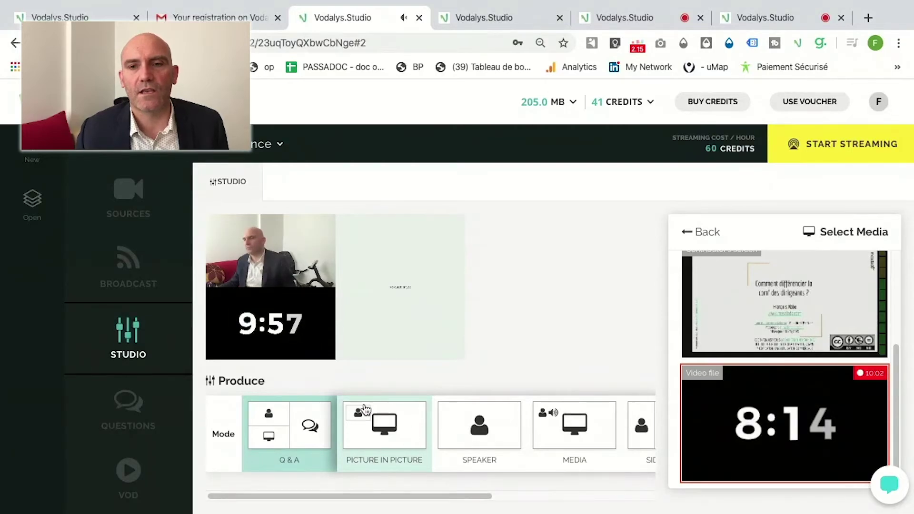
left_click(387, 420)
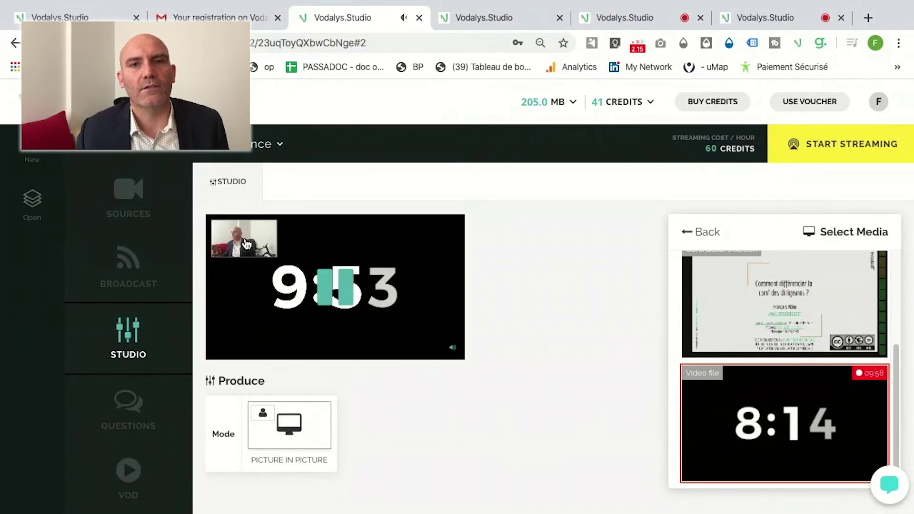
left_click(302, 421)
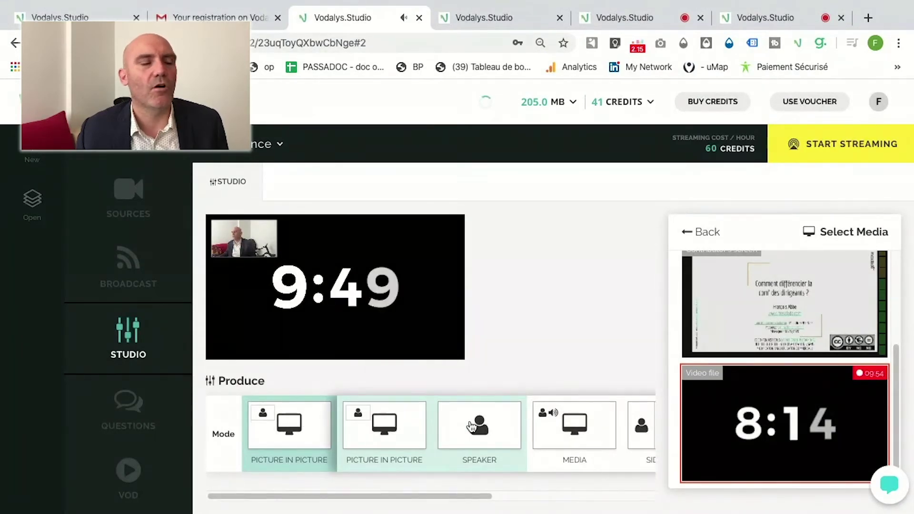
left_click(471, 424)
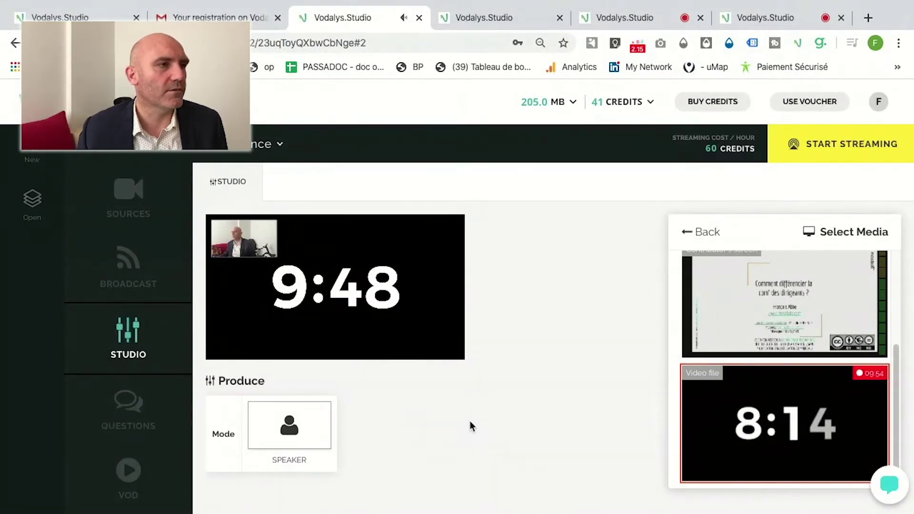
Set the production mode to Media so the countdown video fills the Studio output.
left_click(297, 452)
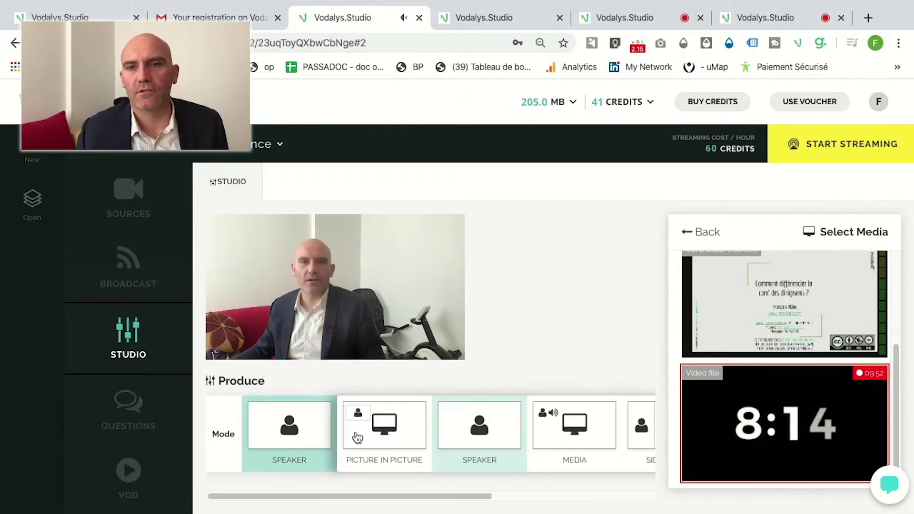
left_click(536, 432)
left_click(310, 442)
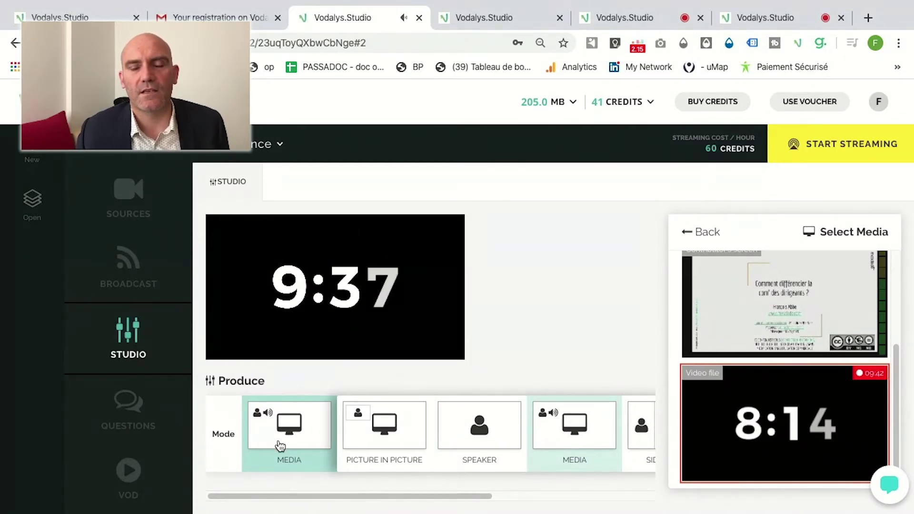
left_click(322, 445)
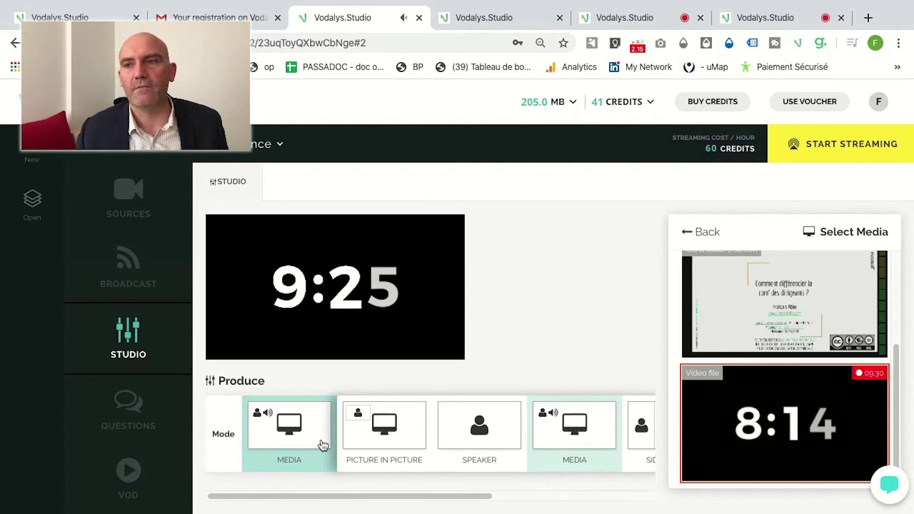
left_click(322, 445)
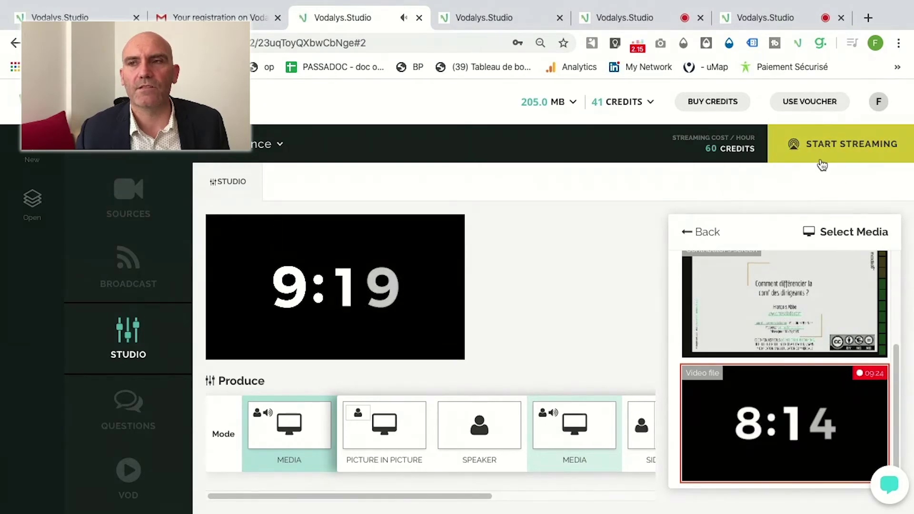
Start streaming with a live duration of 1H / 60 credits and switch to the audience player page.
left_click(867, 157)
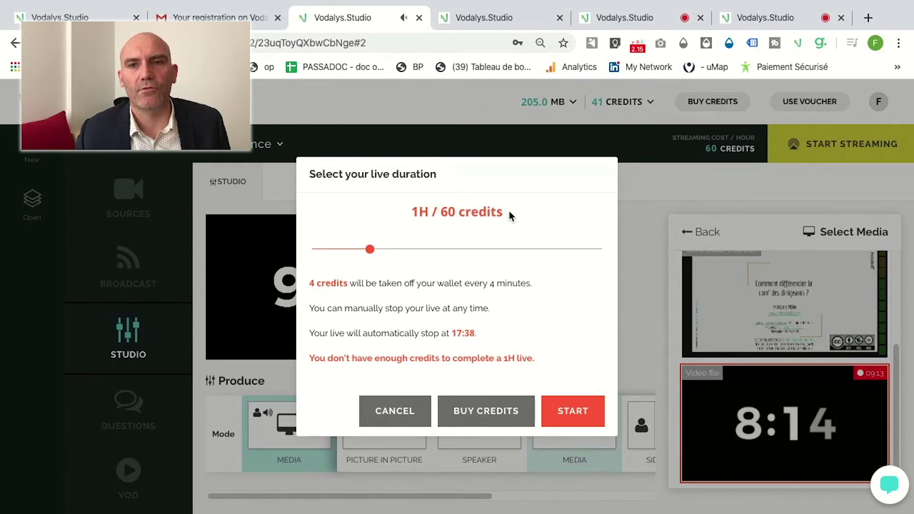
left_click(567, 419)
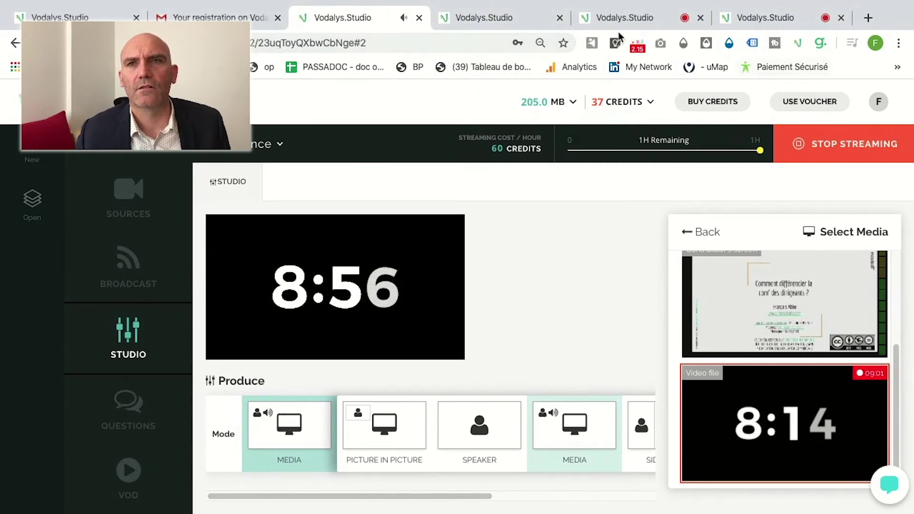
left_click(482, 20)
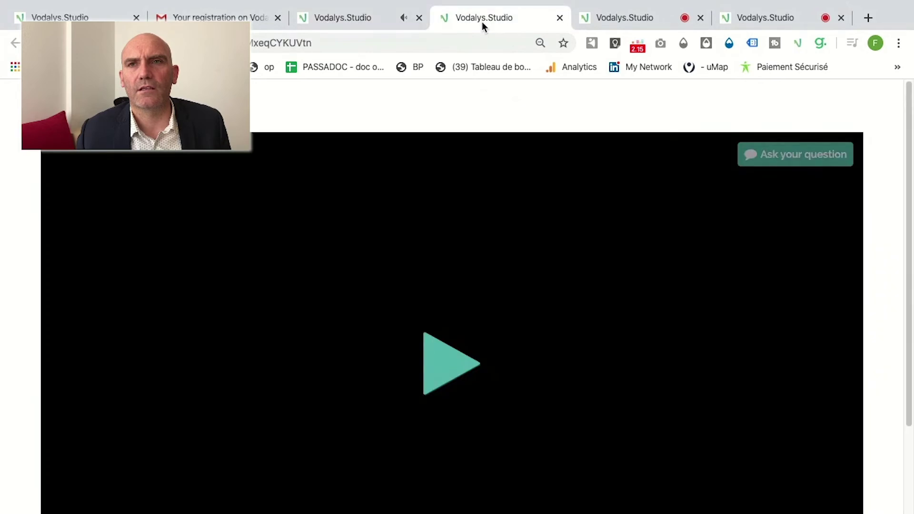
Play the live stream on the audience player page to check what viewers receive.
scroll(636, 228, "down", 1)
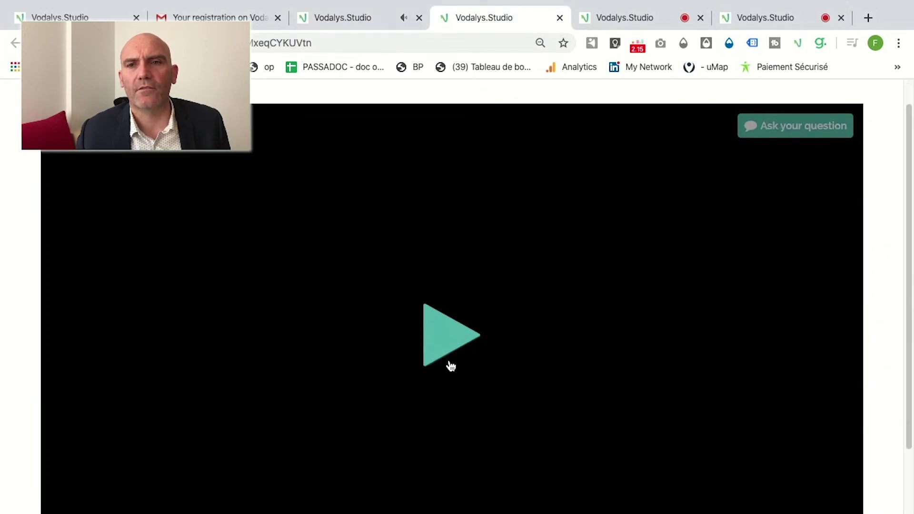
scroll(451, 366, "down", 3)
left_click(67, 474)
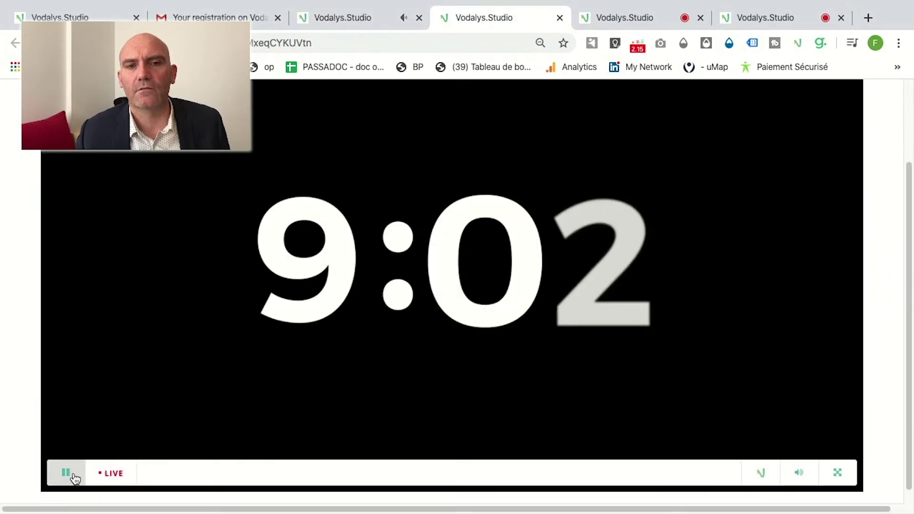
scroll(445, 316, "up", 1)
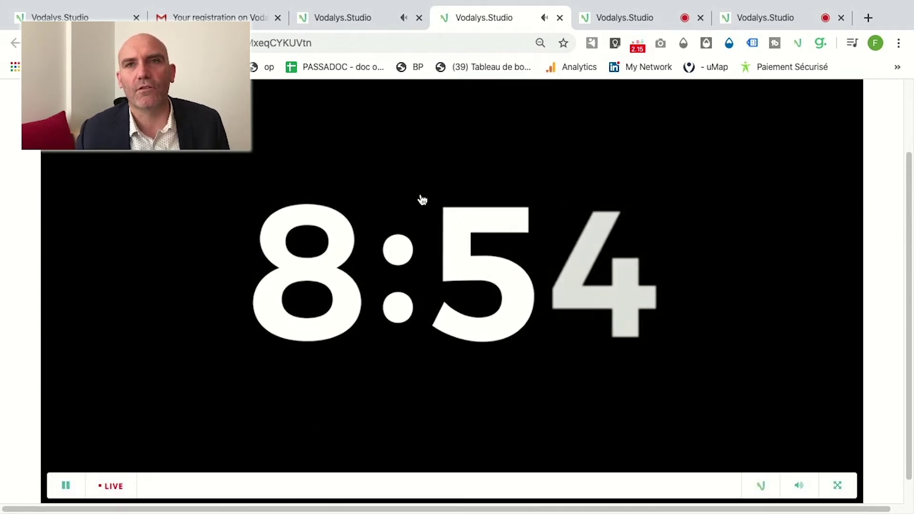
Return to the Studio production page, put the shared slides screen live as the media source, and set the production mode to Speaker.
left_click(358, 25)
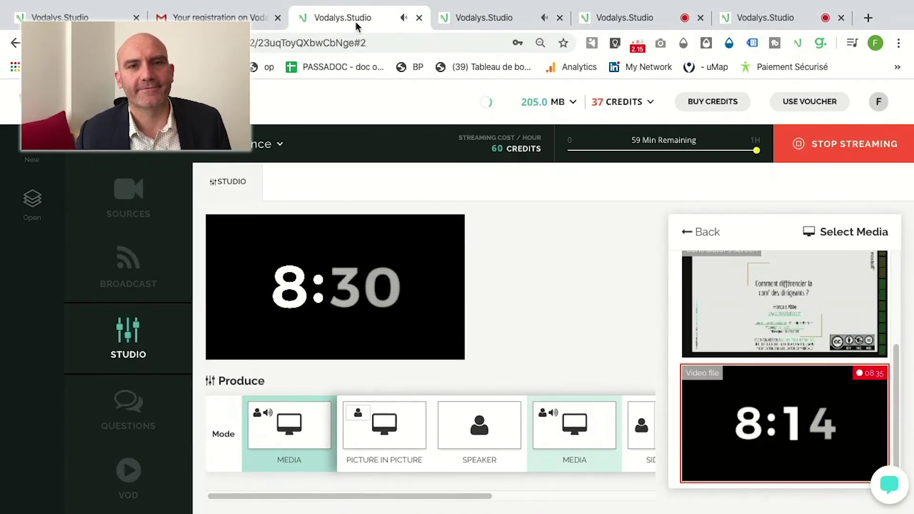
mouse_move(696, 341)
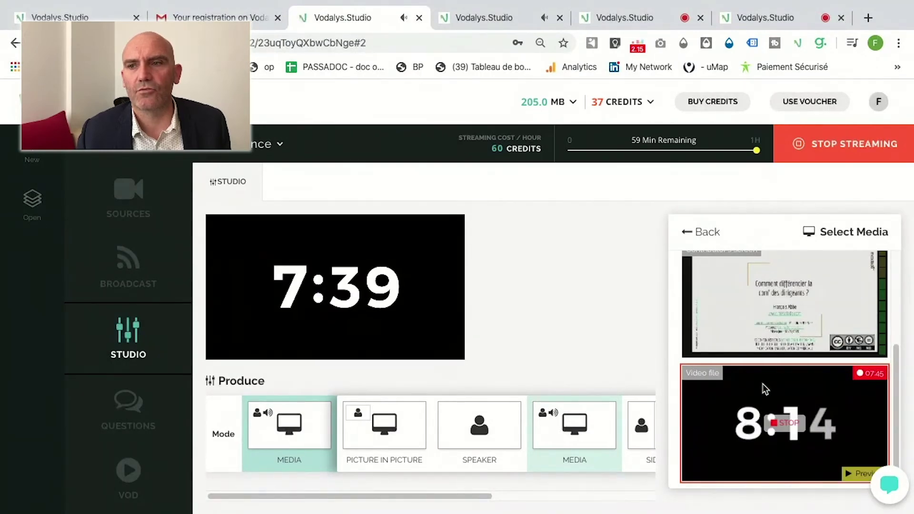
mouse_move(751, 416)
mouse_move(774, 300)
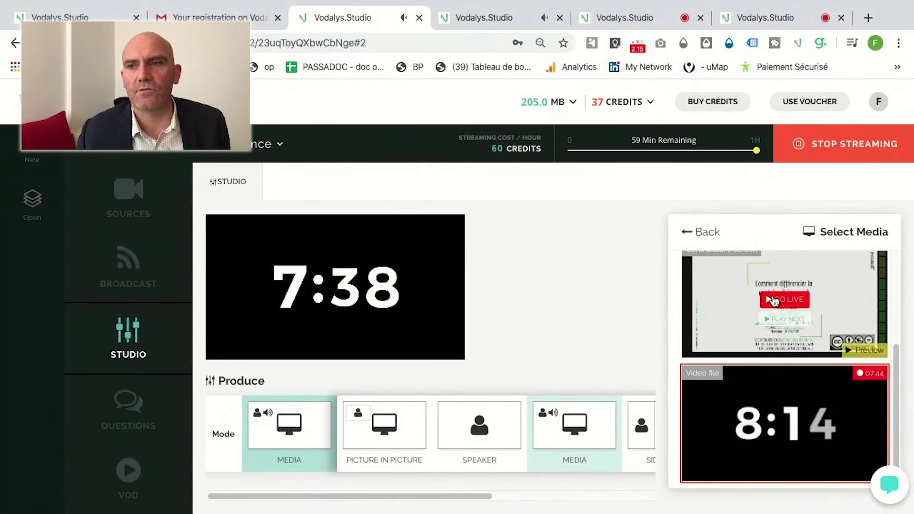
left_click(800, 301)
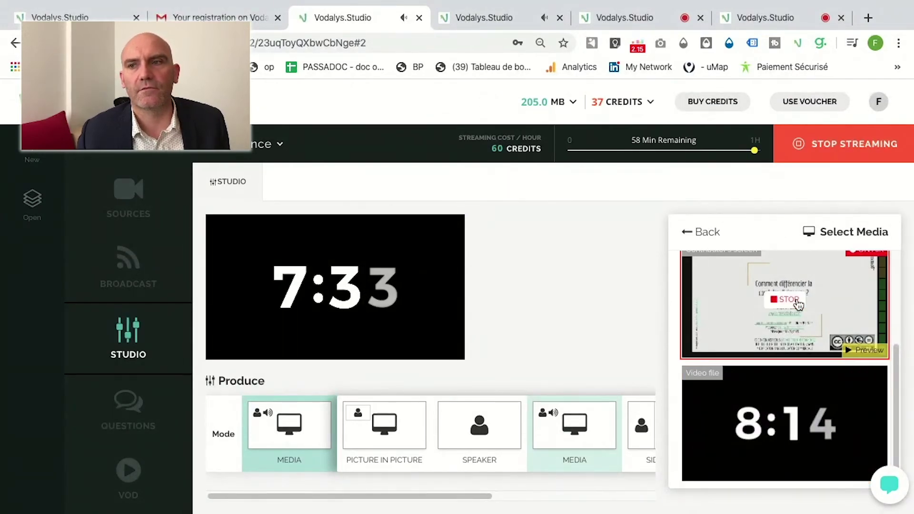
left_click(494, 424)
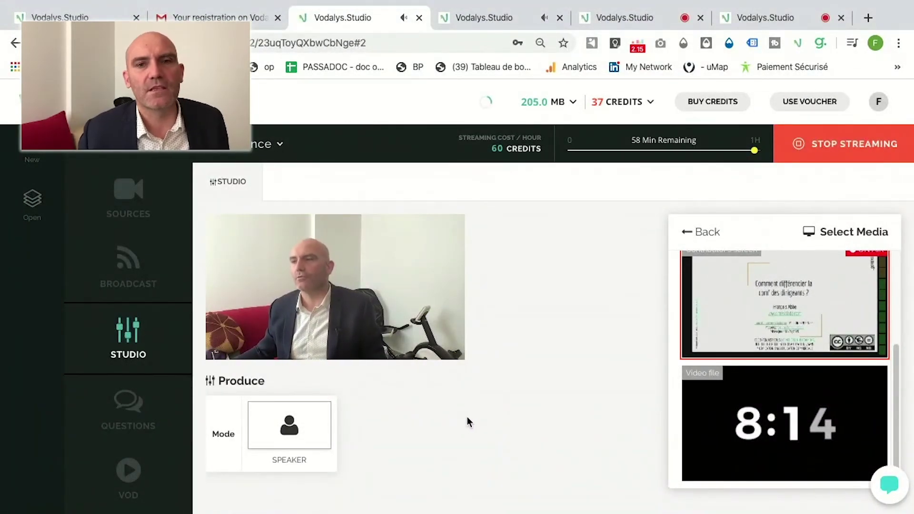
Set the production mode to Picture in Picture to overlay the speaker's webcam on the shared slides.
left_click(305, 431)
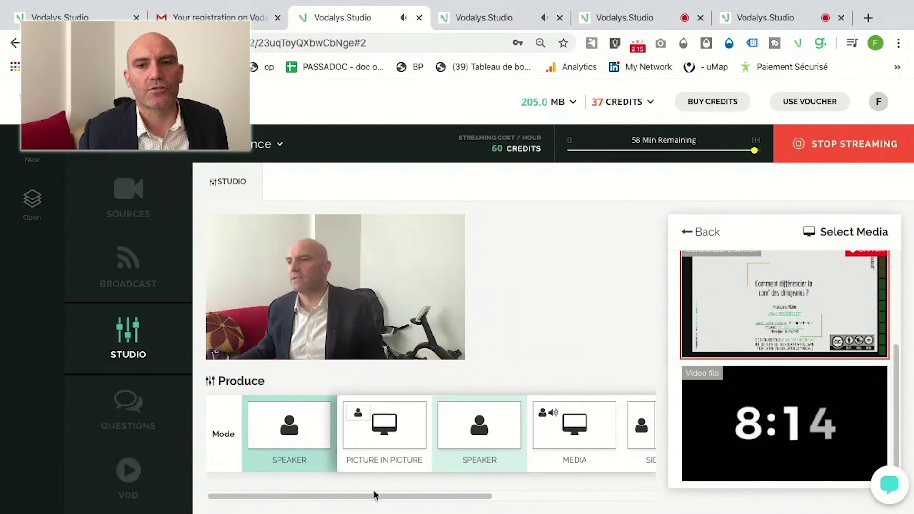
left_click(412, 435)
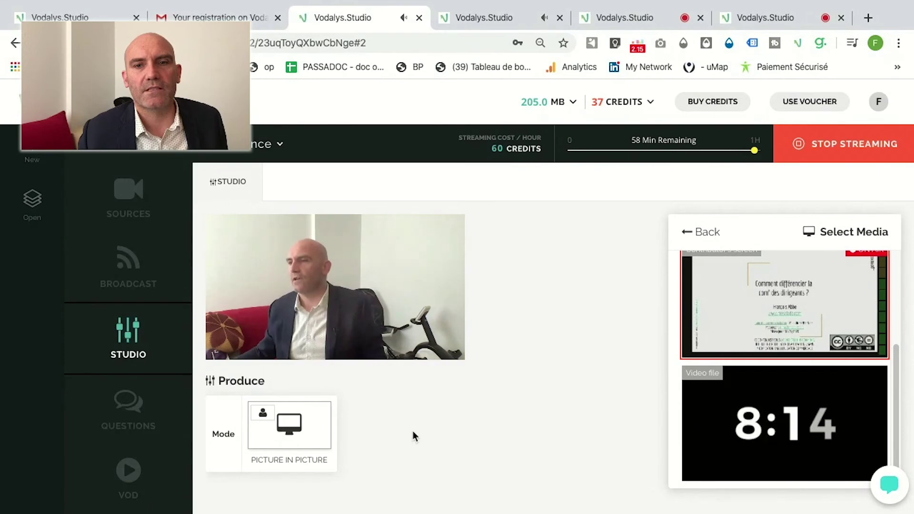
mouse_move(293, 261)
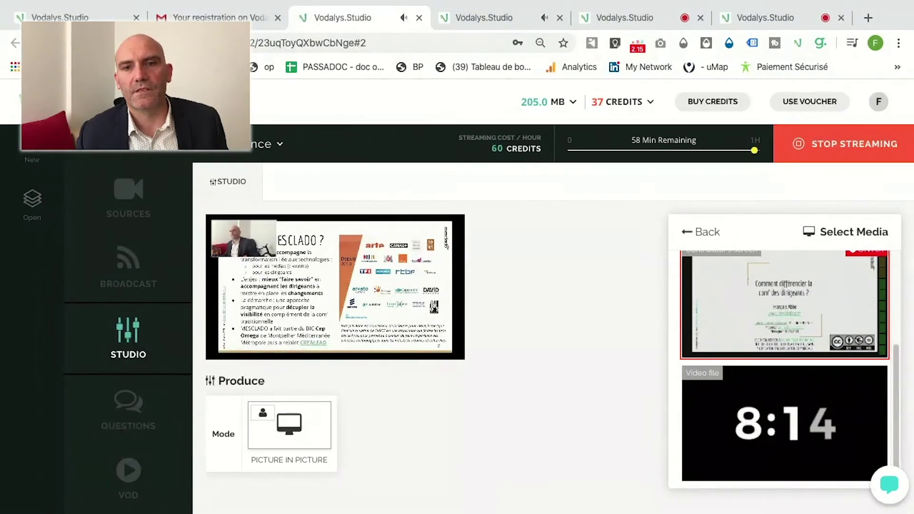
Show the slides alone in Media mode and return the production to Picture in Picture.
left_click(306, 429)
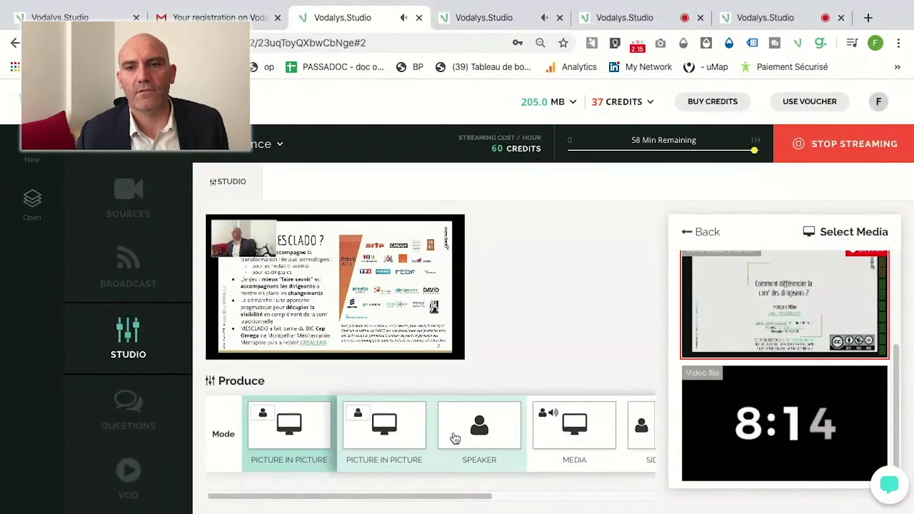
left_click(580, 435)
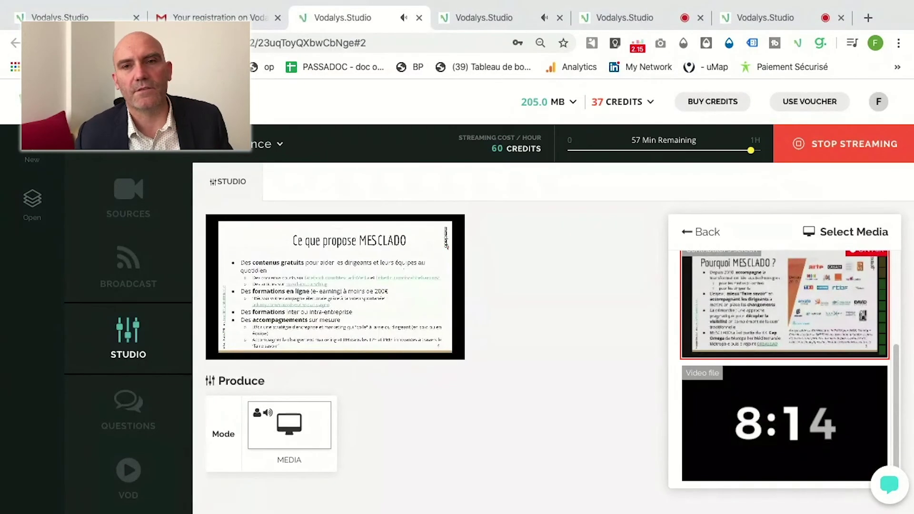
left_click(306, 427)
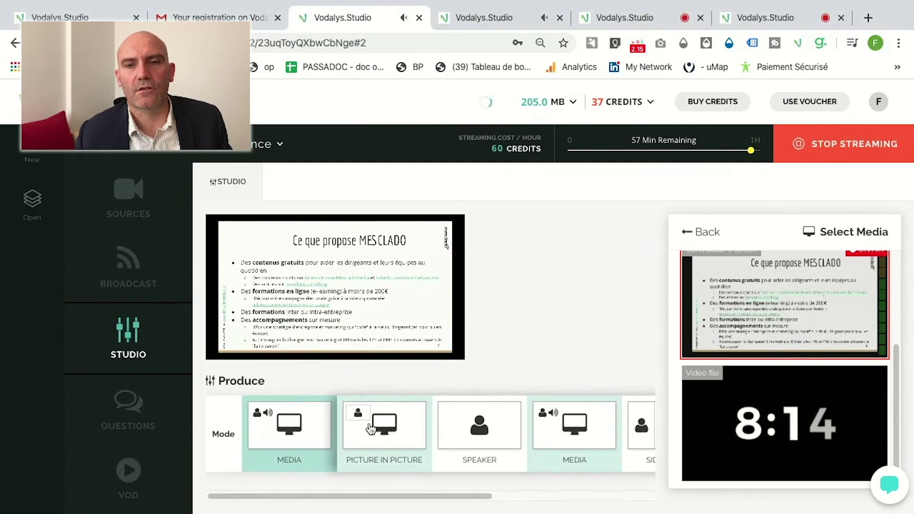
left_click(384, 429)
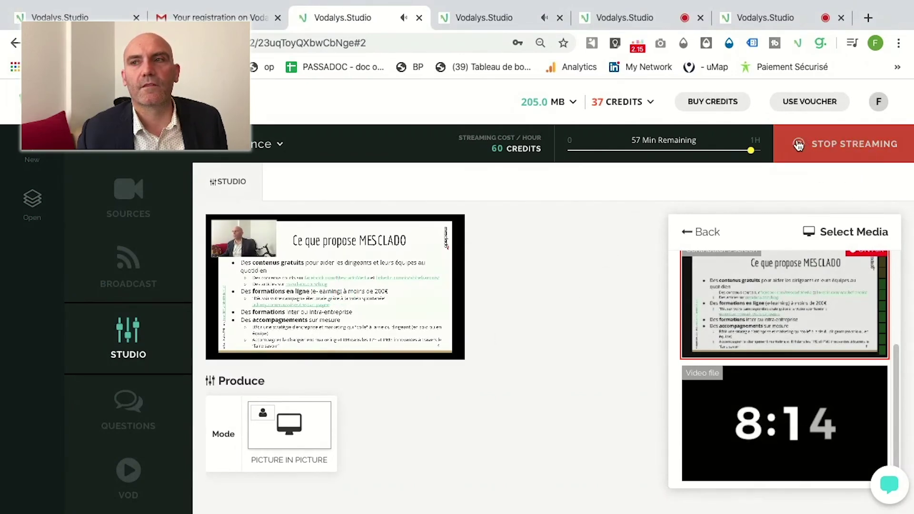
Stop the live stream and confirm ending it.
left_click(852, 151)
left_click(551, 317)
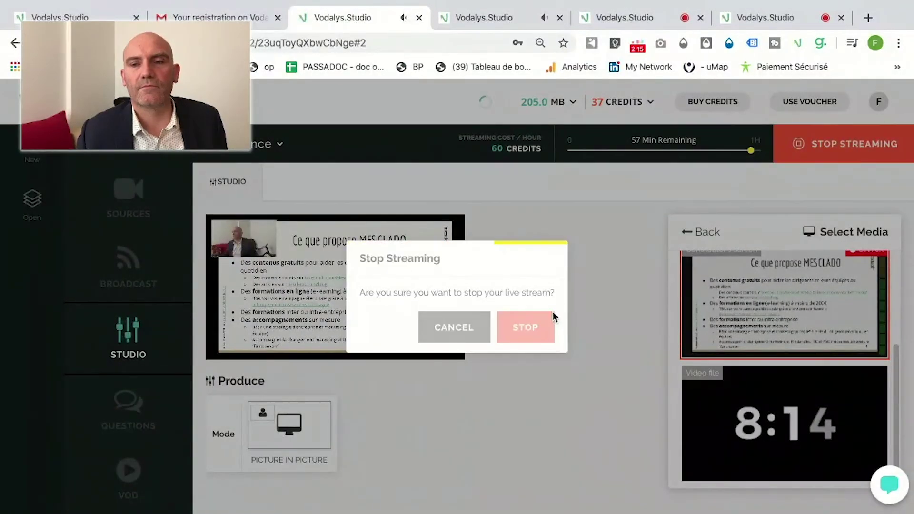